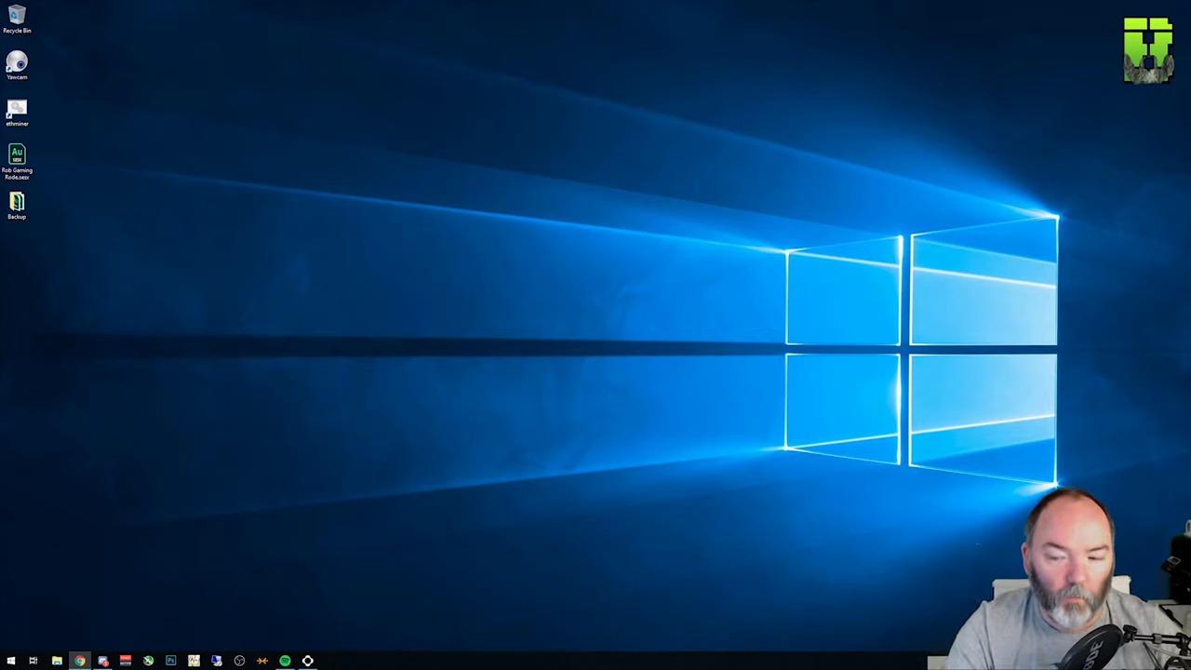
# Launch Razer Synapse from the system tray and open the Razer Mamba Hyperflux from the Dashboard.
pyautogui.click(1135, 661)
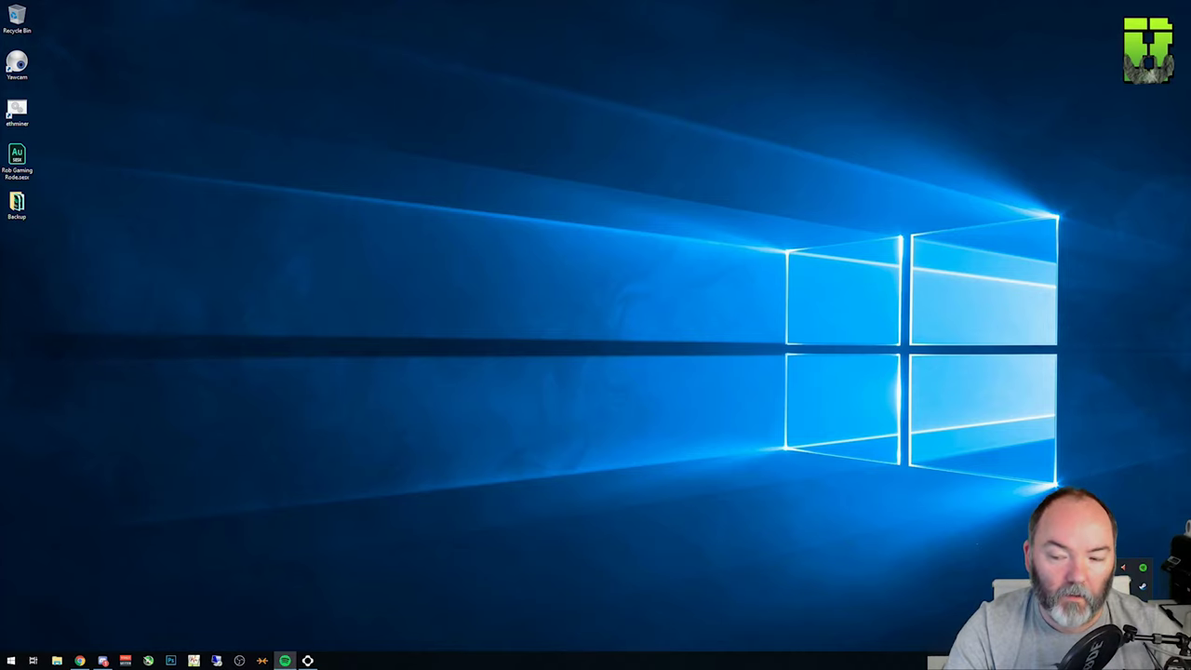
pyautogui.rightClick(1143, 567)
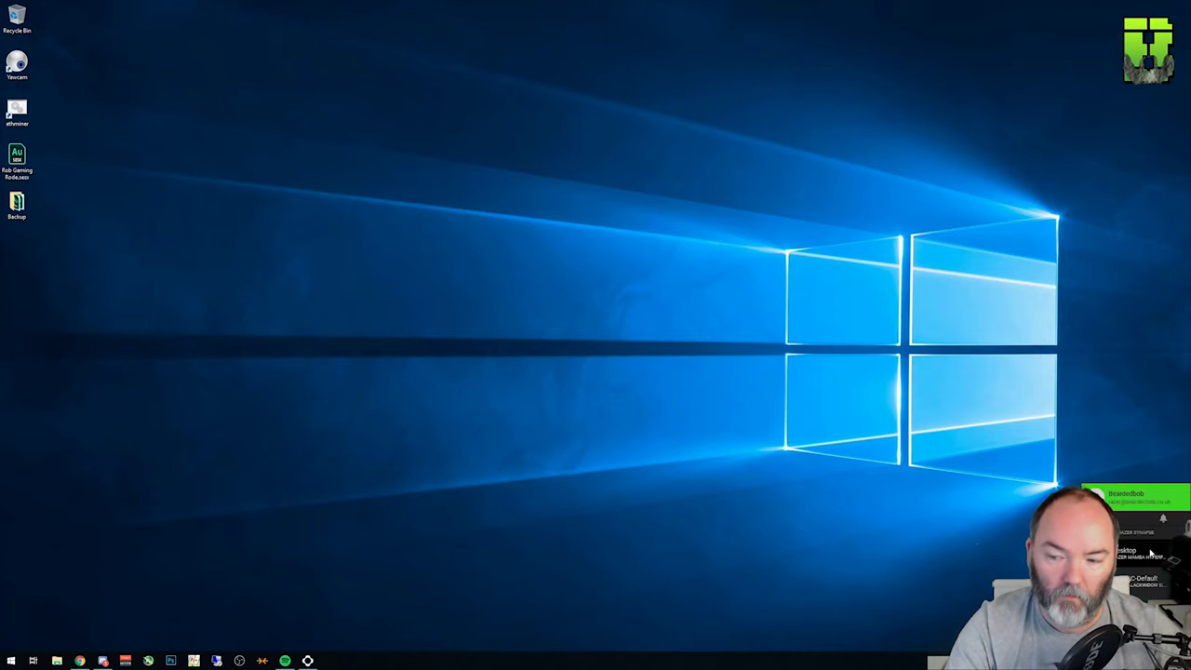
pyautogui.click(1150, 555)
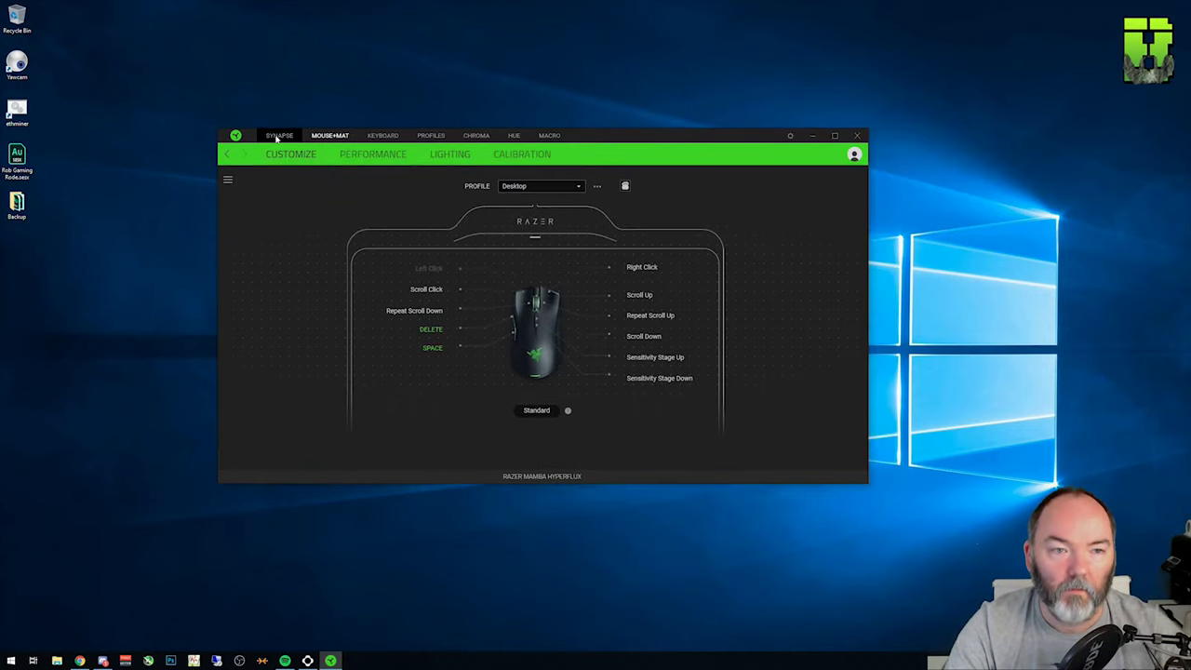
pyautogui.click(277, 136)
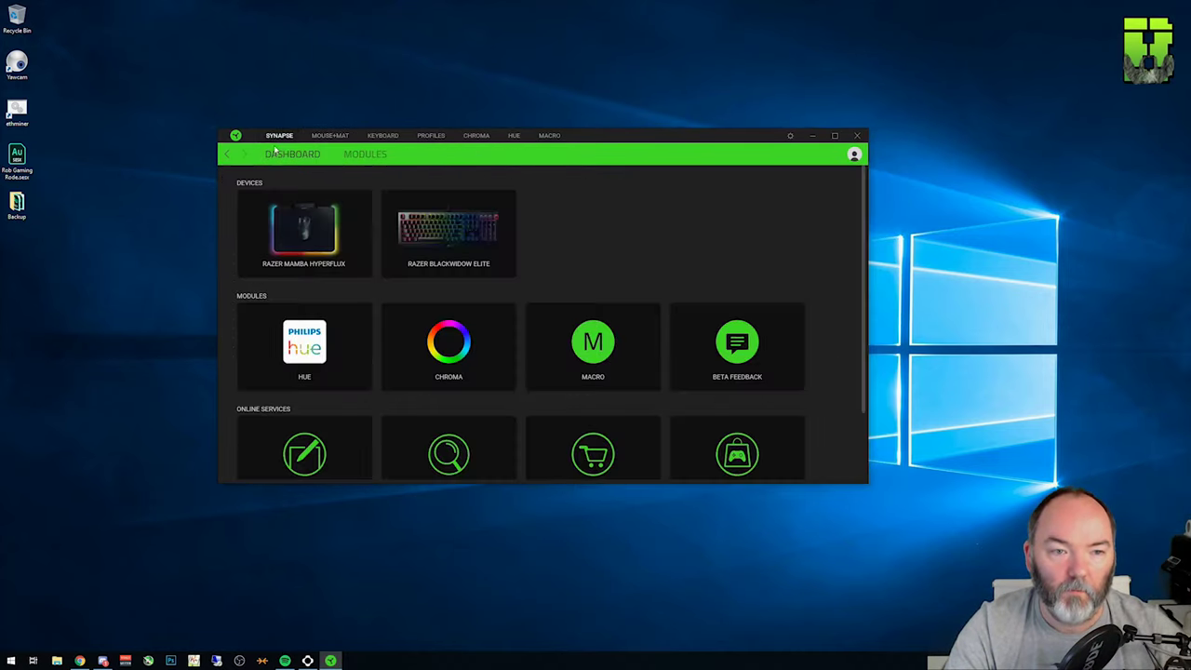
pyautogui.click(277, 230)
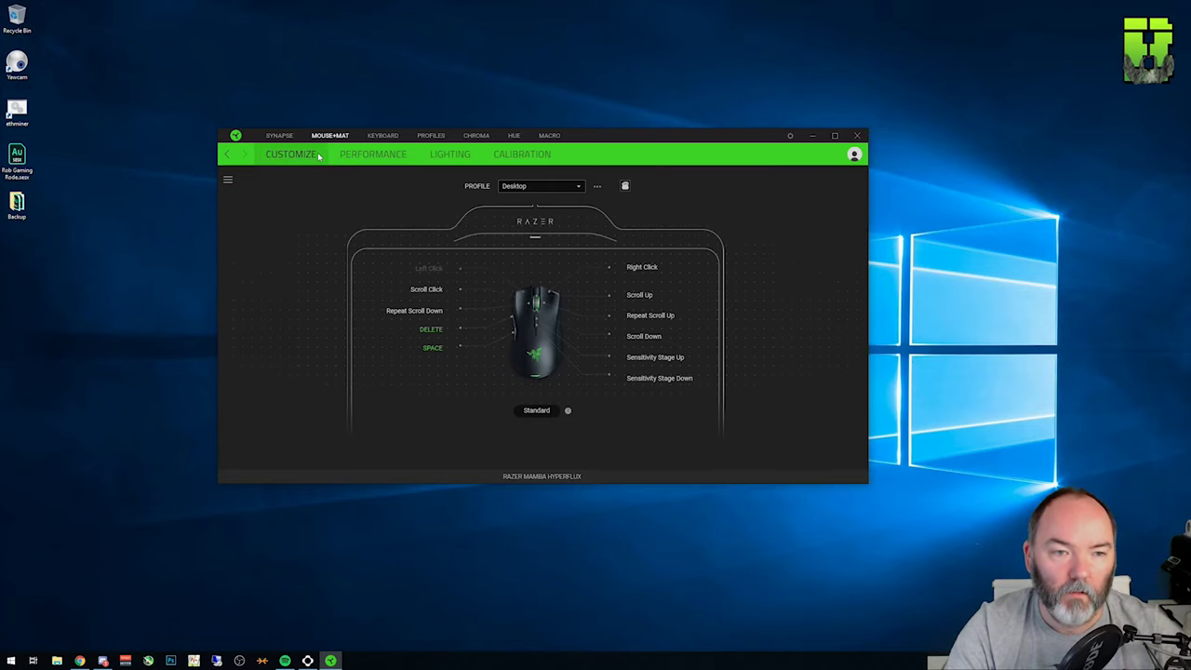
# Show the mouse's Performance settings and review the polling rate options, leaving it at 1000.
pyautogui.click(374, 154)
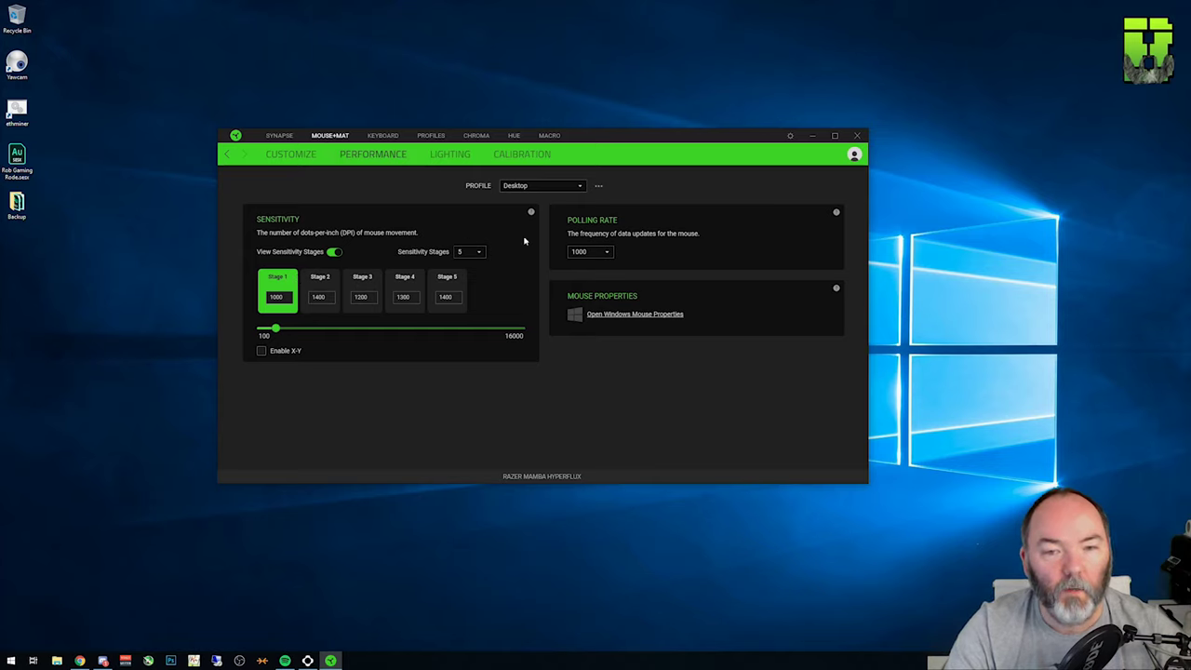
pyautogui.click(609, 253)
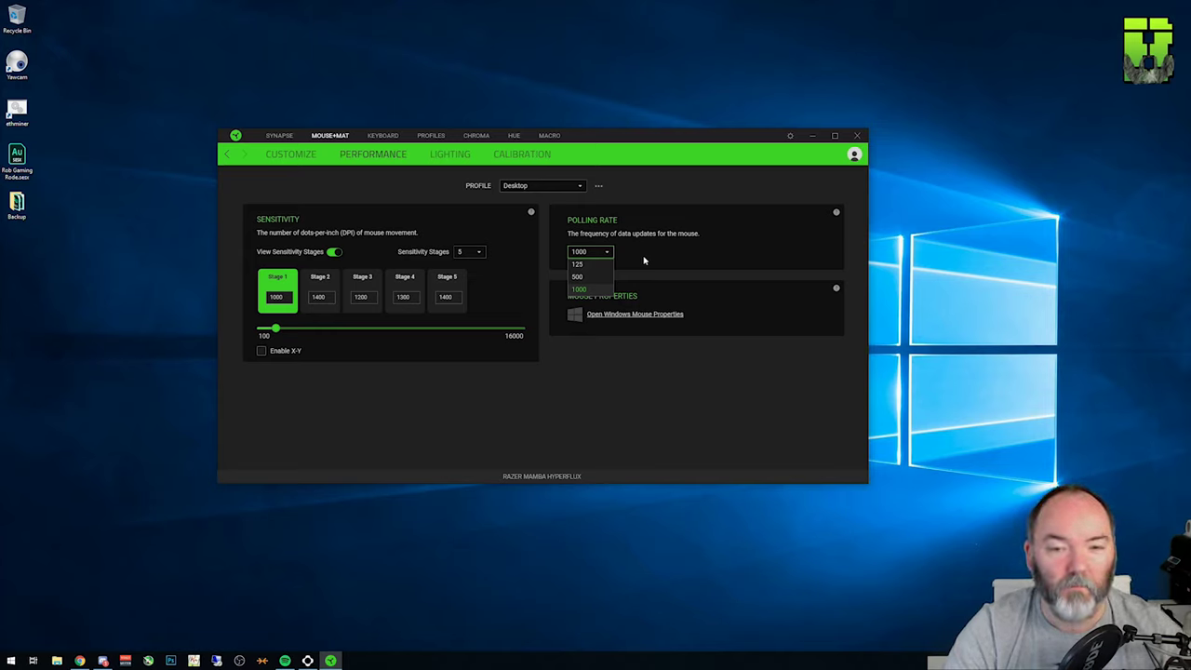
pyautogui.click(603, 254)
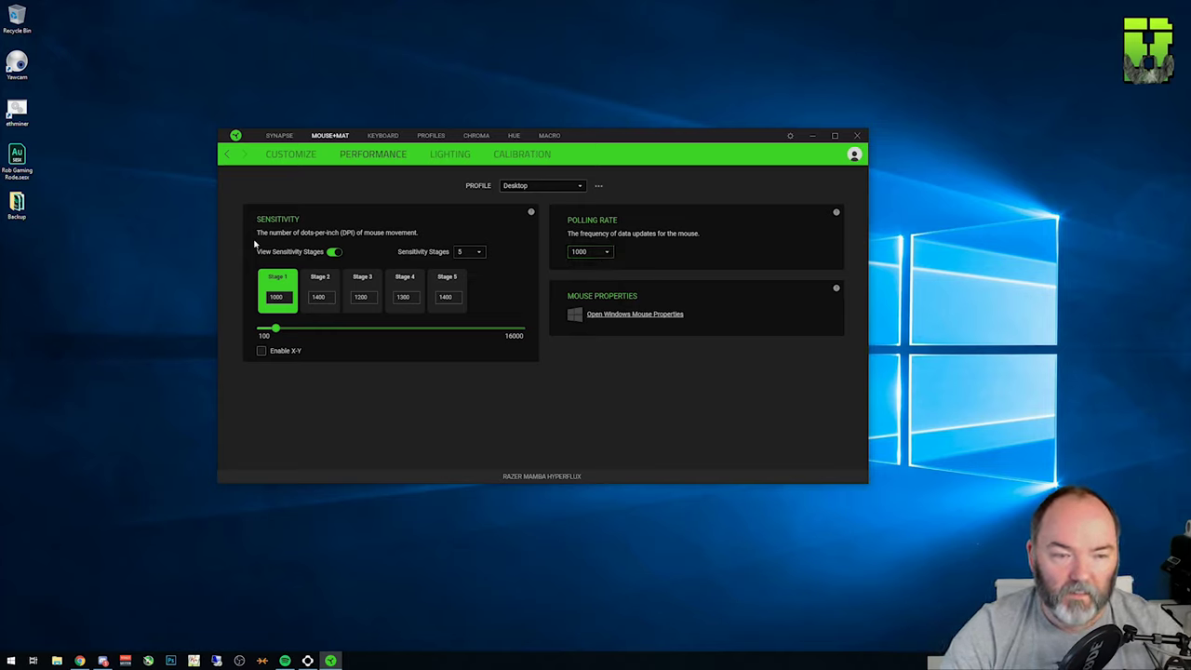
pyautogui.click(478, 257)
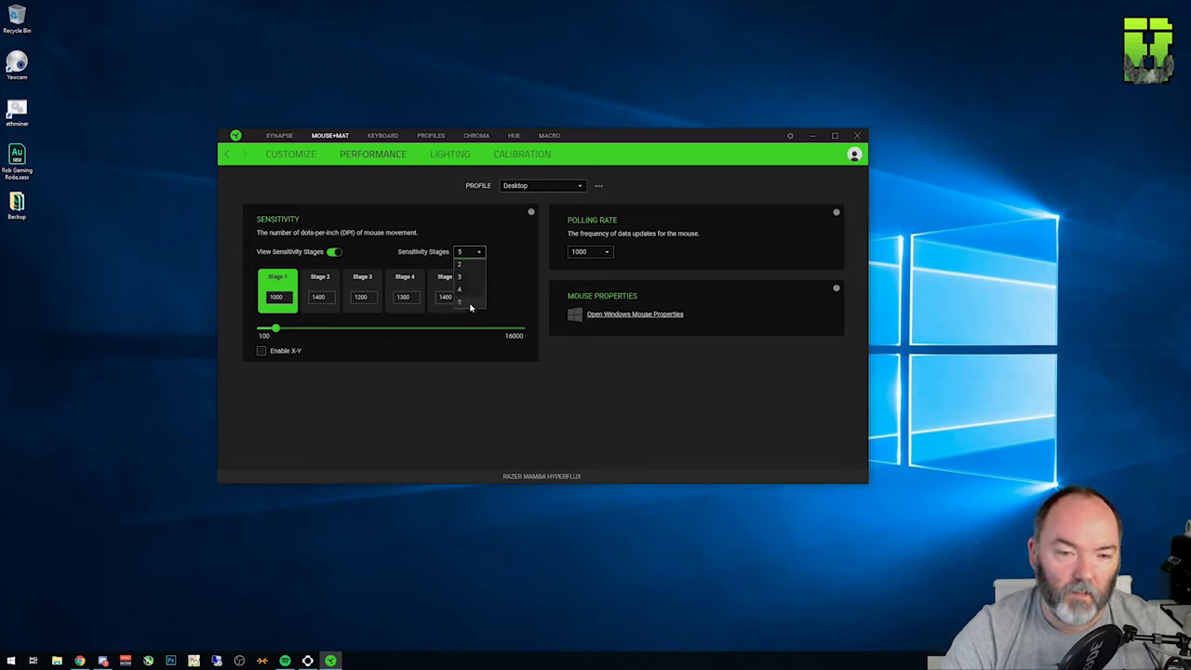
pyautogui.click(469, 264)
pyautogui.click(476, 252)
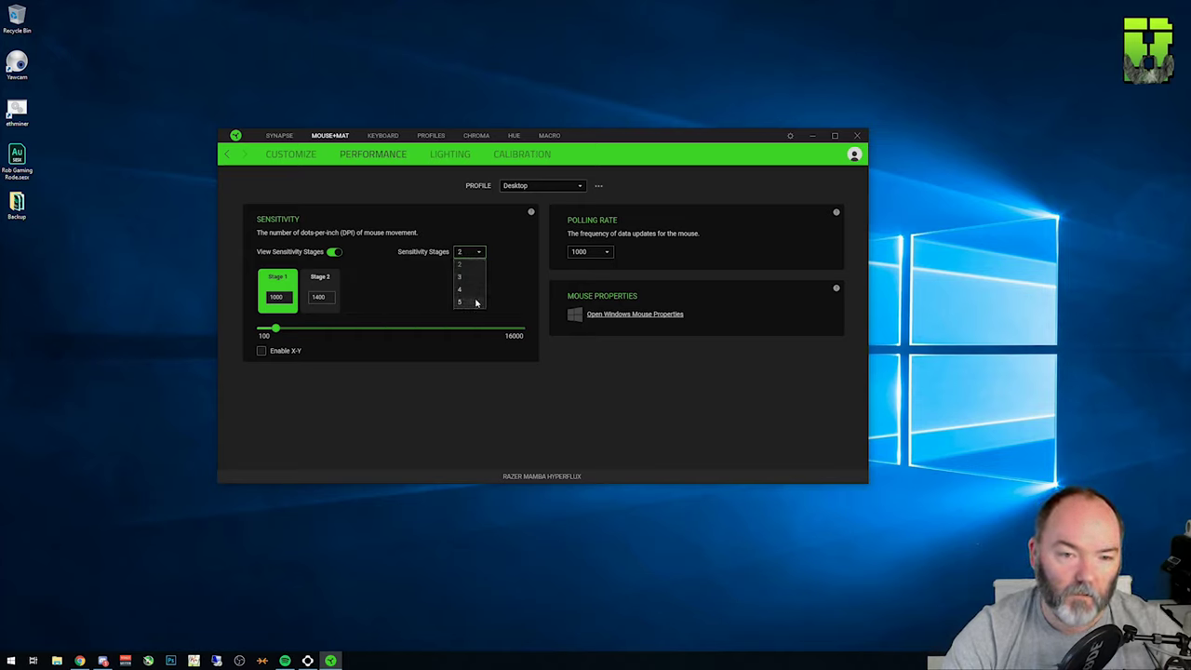
pyautogui.click(475, 303)
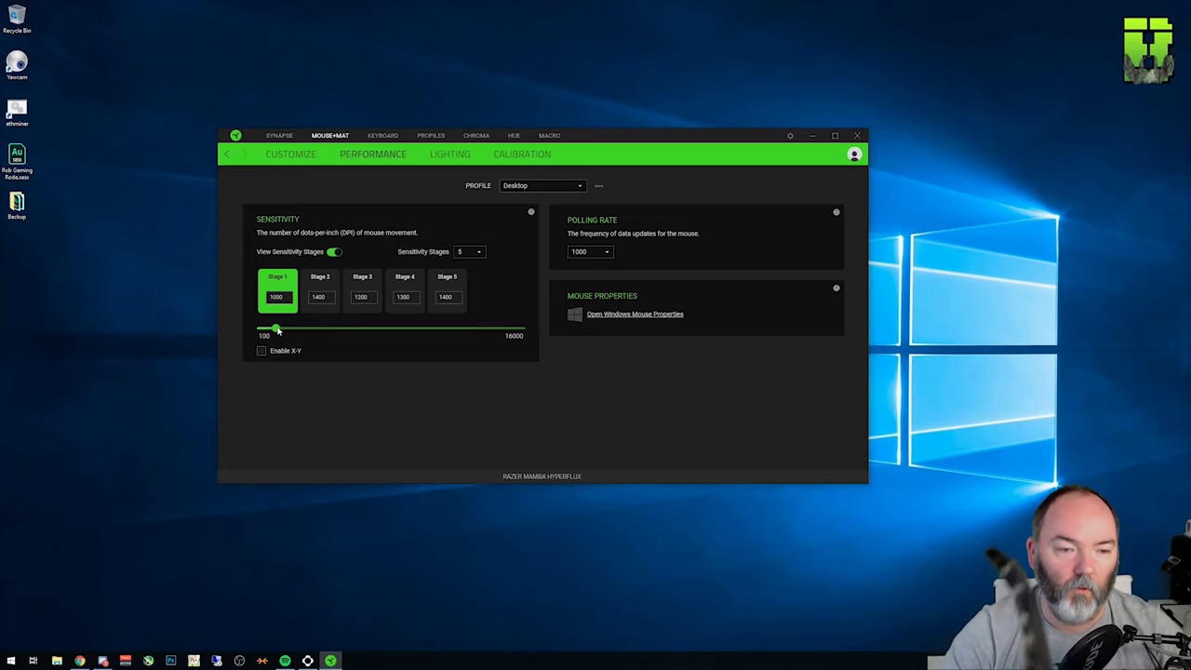
# Test the Stage 1 DPI slider by raising it, then dropping it to the minimum.
pyautogui.moveTo(277, 333); pyautogui.dragTo(341, 330)
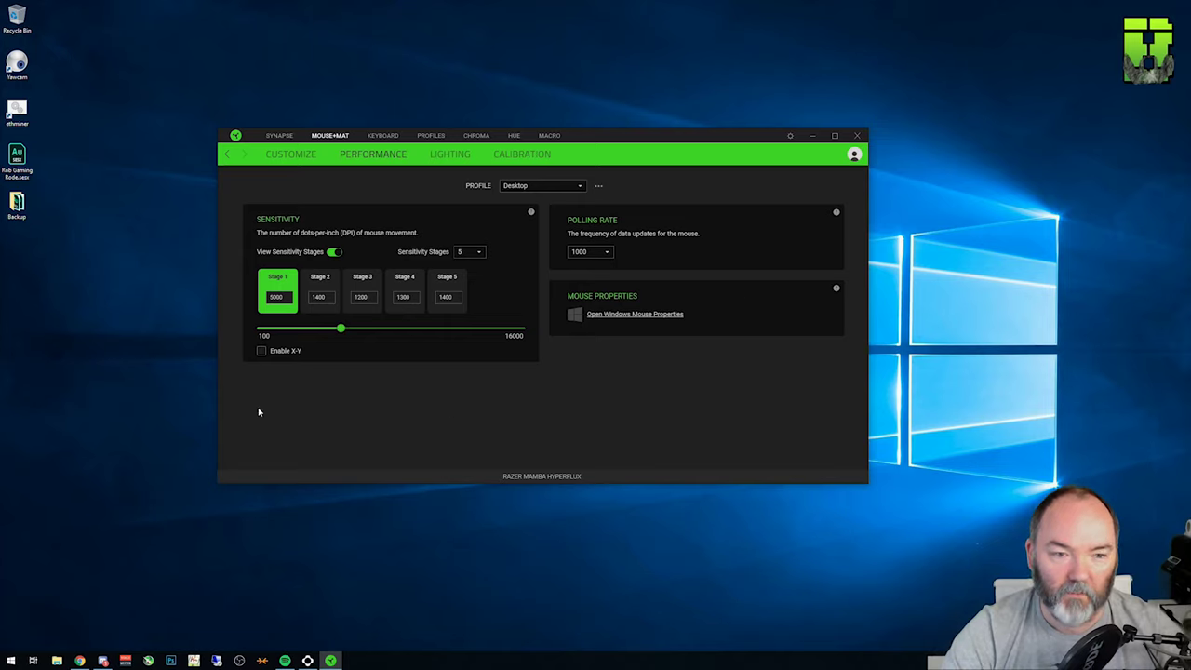
pyautogui.press('Right')
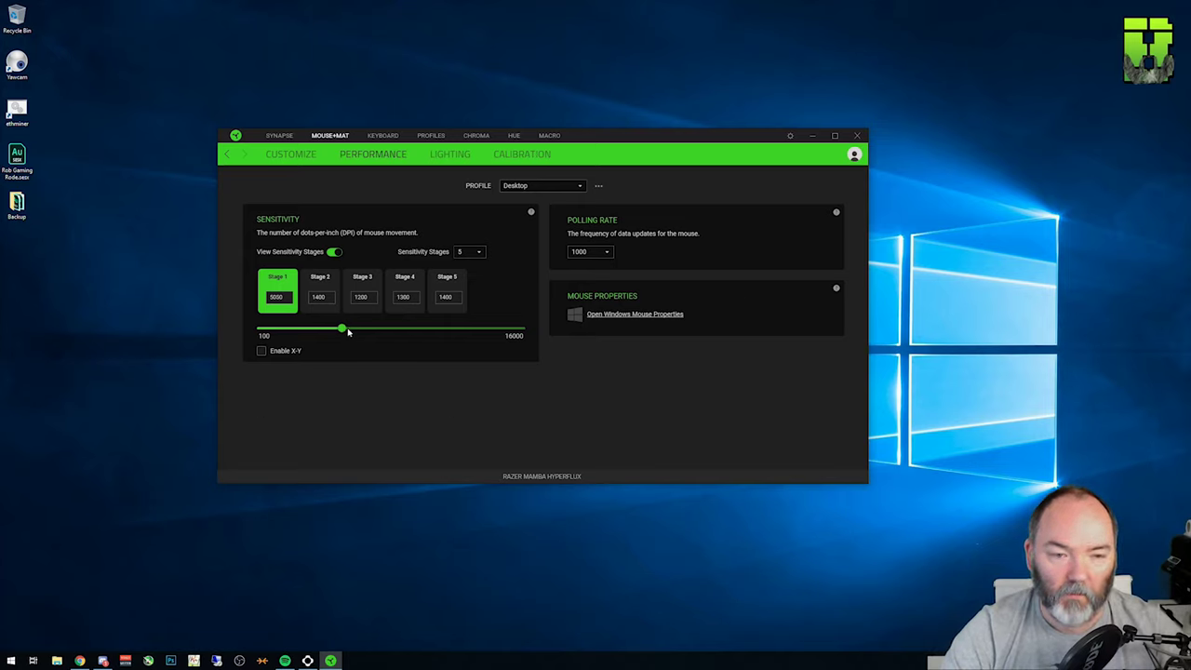
pyautogui.moveTo(342, 330); pyautogui.dragTo(266, 330)
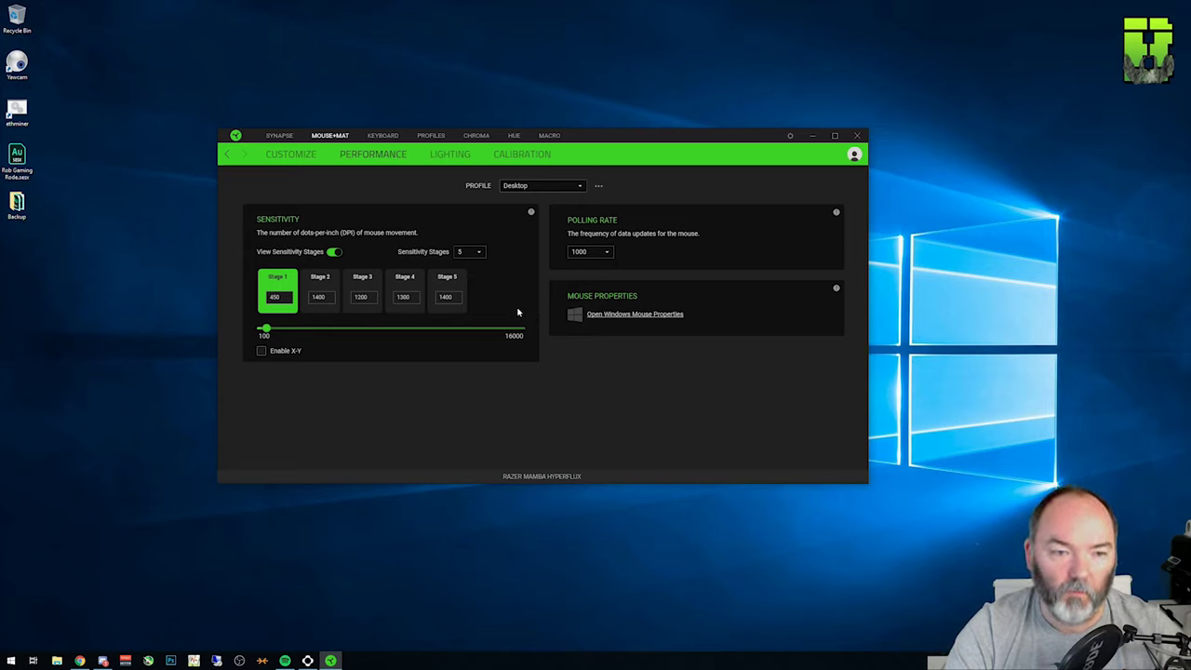
# Set Stages 1, 2 and 3 to 400, 500 and 550 DPI.
pyautogui.doubleClick(279, 297)
pyautogui.write('4')
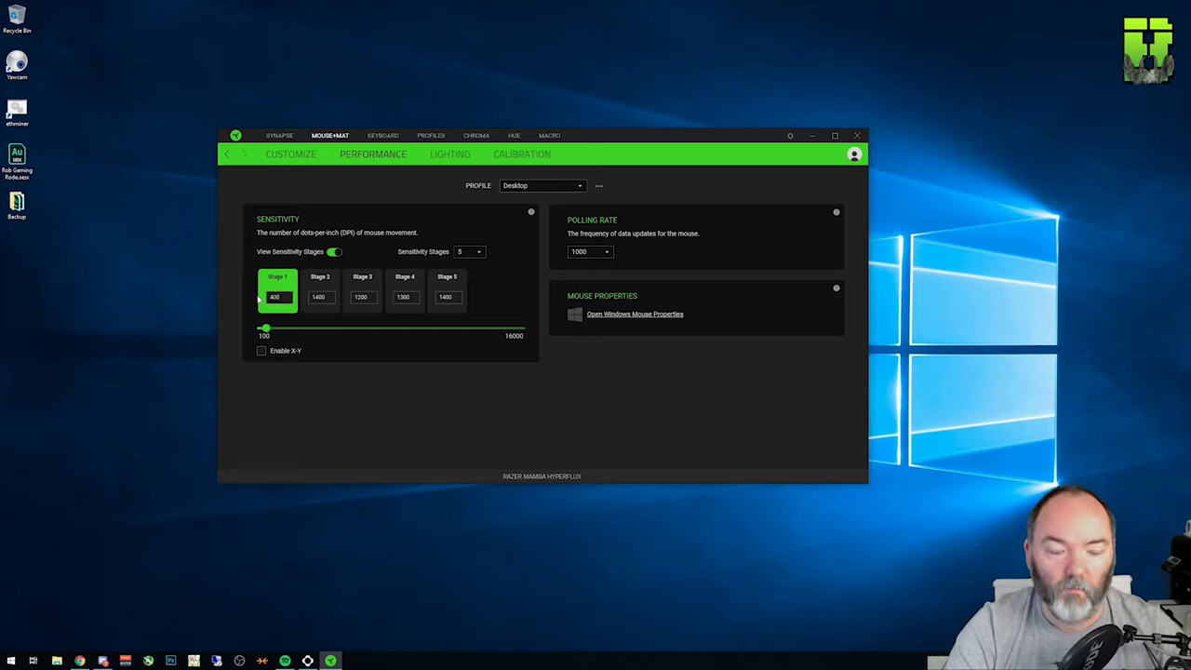
pyautogui.click(333, 299)
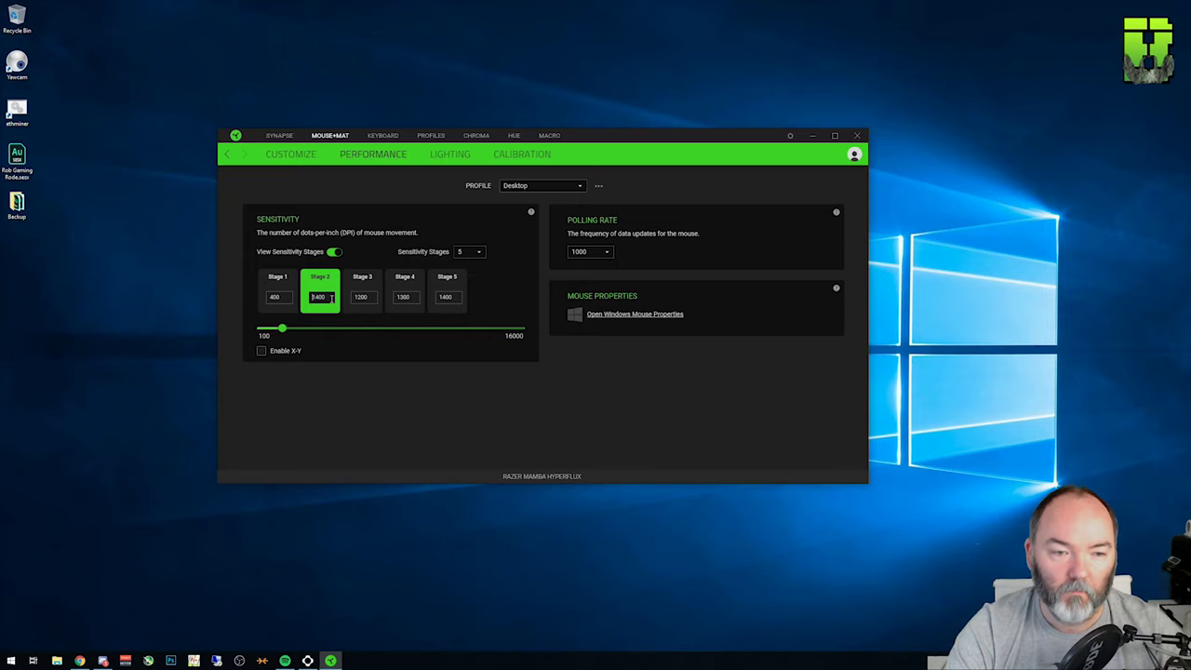
pyautogui.doubleClick(331, 298)
pyautogui.write('500')
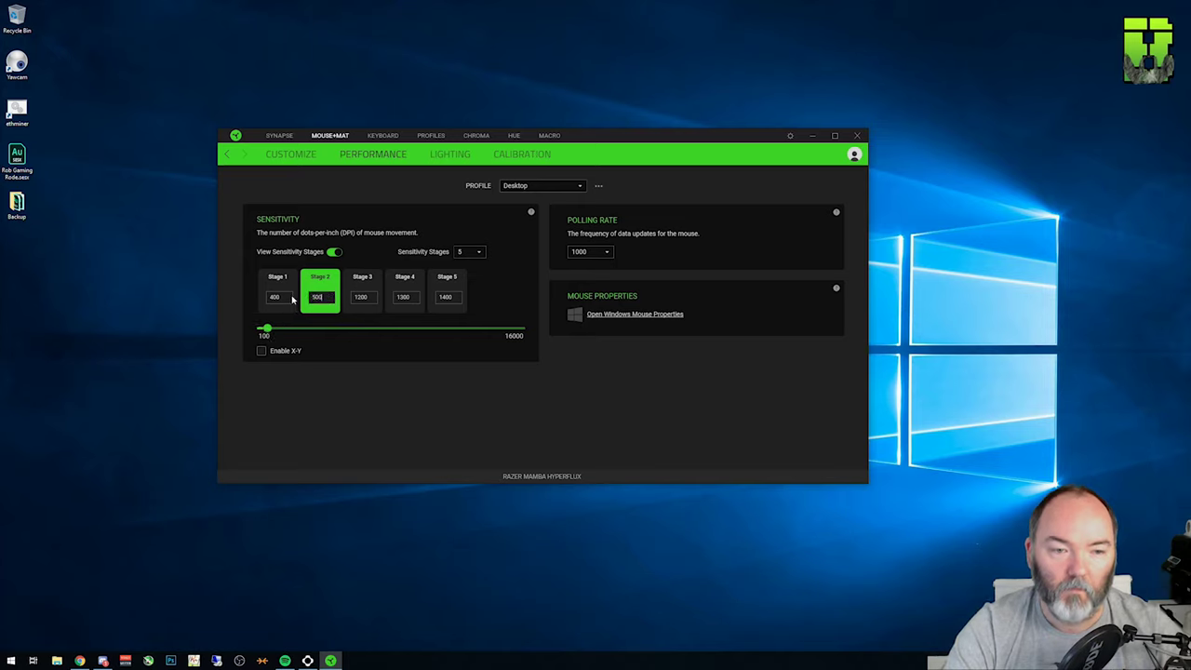
pyautogui.click(372, 297)
pyautogui.doubleClick(372, 297)
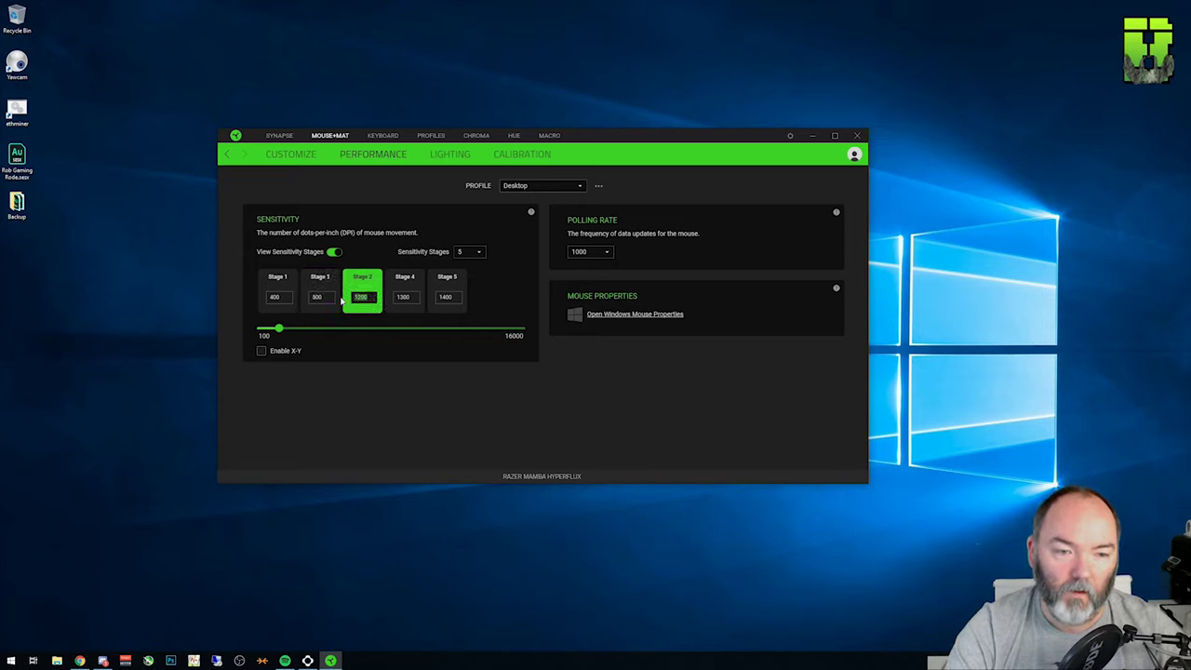
pyautogui.write('550')
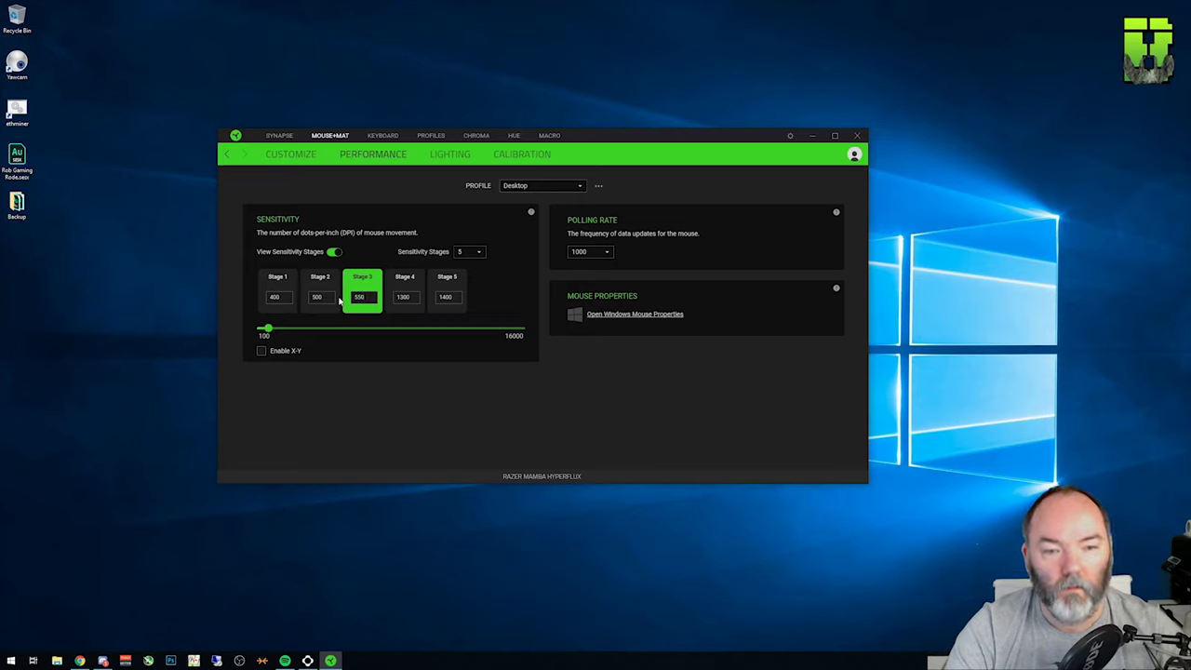
# Set Stage 4 to 1200 DPI and Stage 5 to 3000 DPI.
pyautogui.click(402, 297)
pyautogui.write('1')
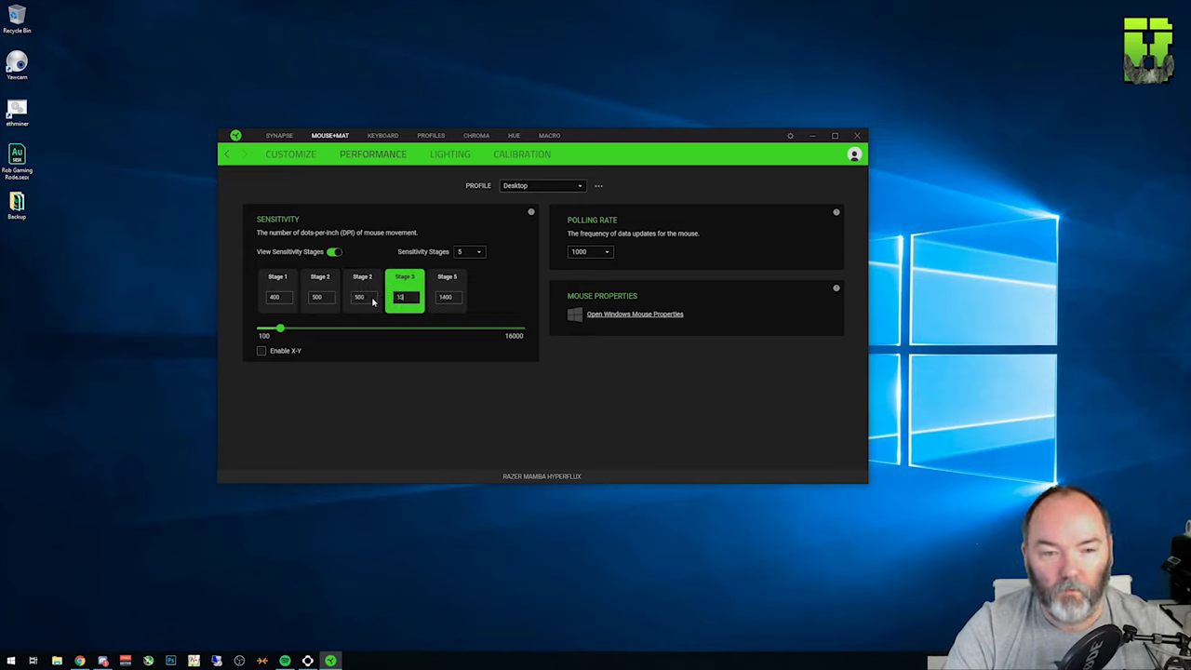
pyautogui.write('200')
pyautogui.click(460, 298)
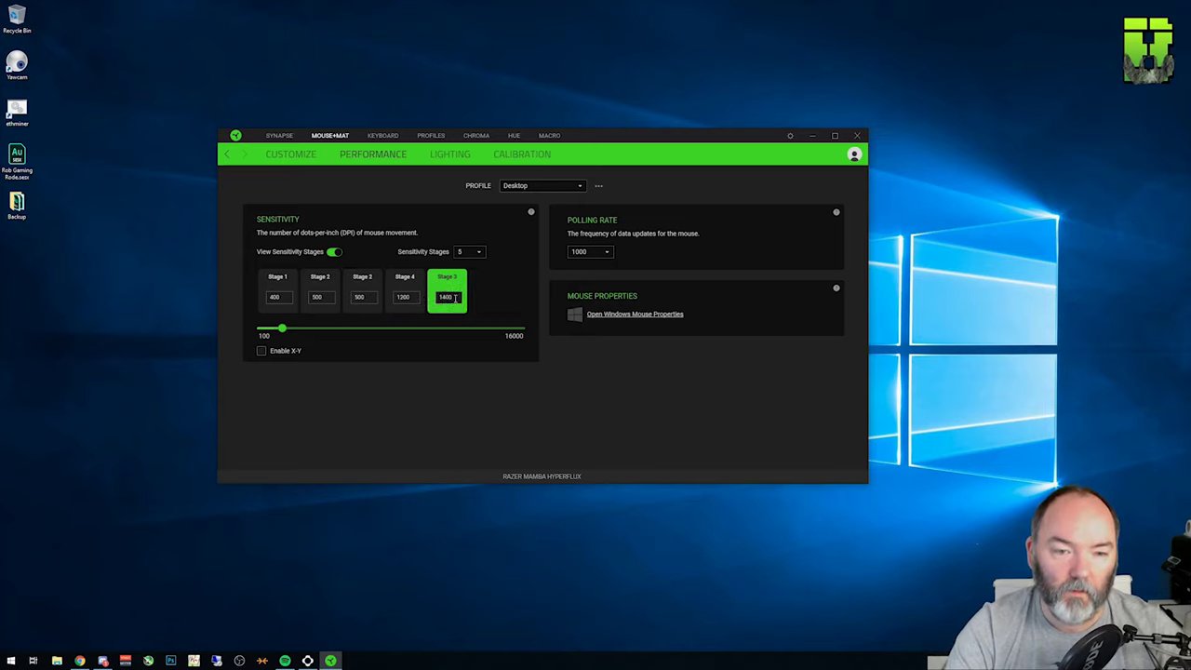
pyautogui.write('1')
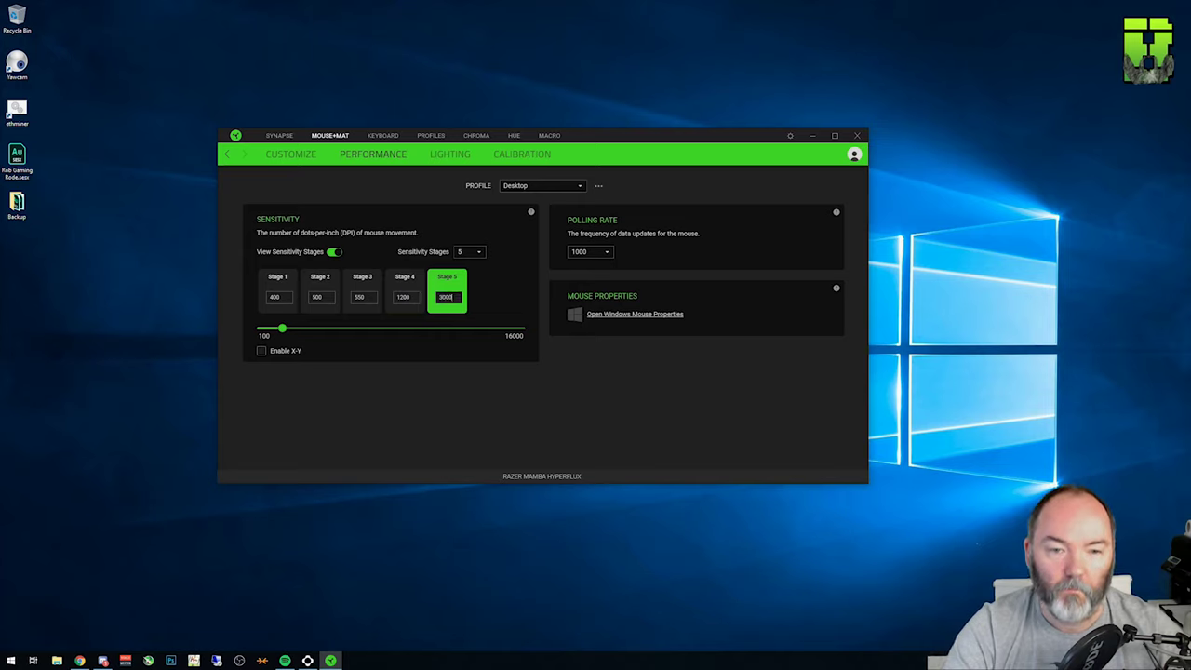
pyautogui.write('000')
pyautogui.press('Return')
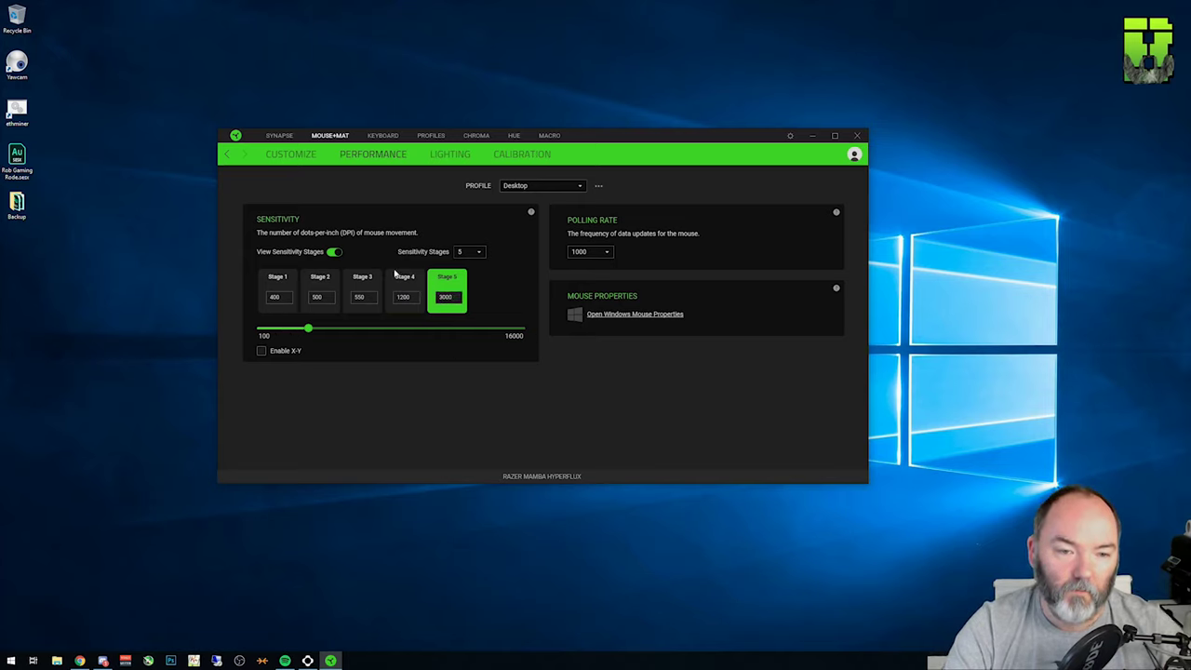
# Select each of the five stages in turn to verify their DPI values.
pyautogui.click(275, 278)
pyautogui.click(330, 286)
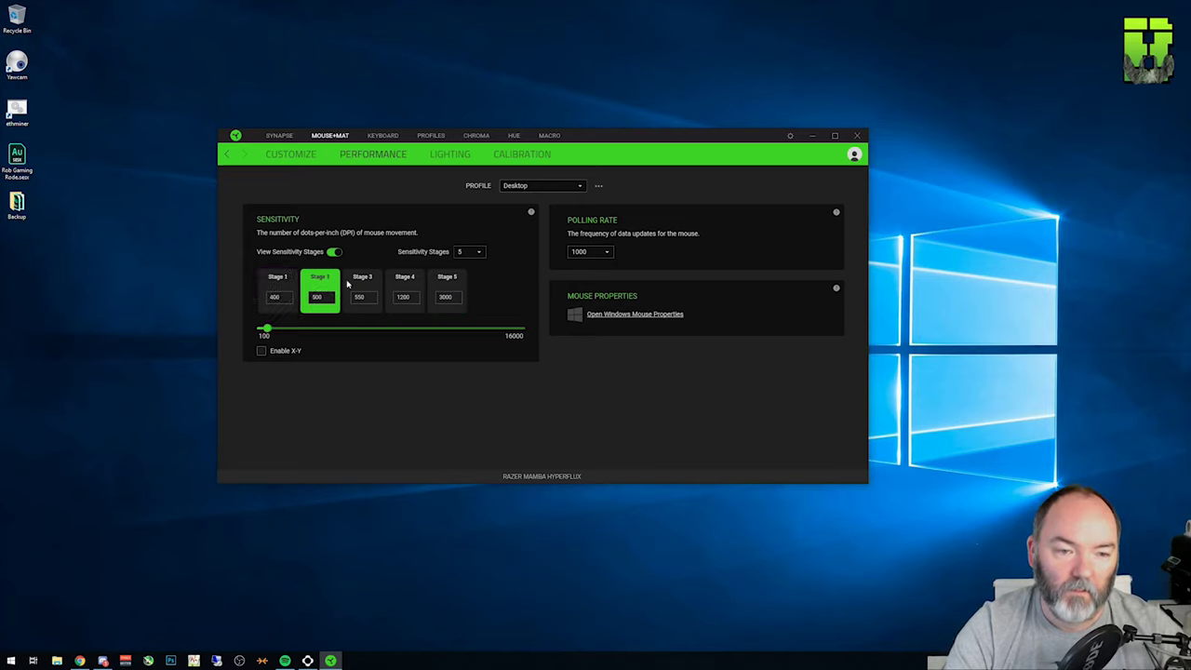
pyautogui.click(372, 294)
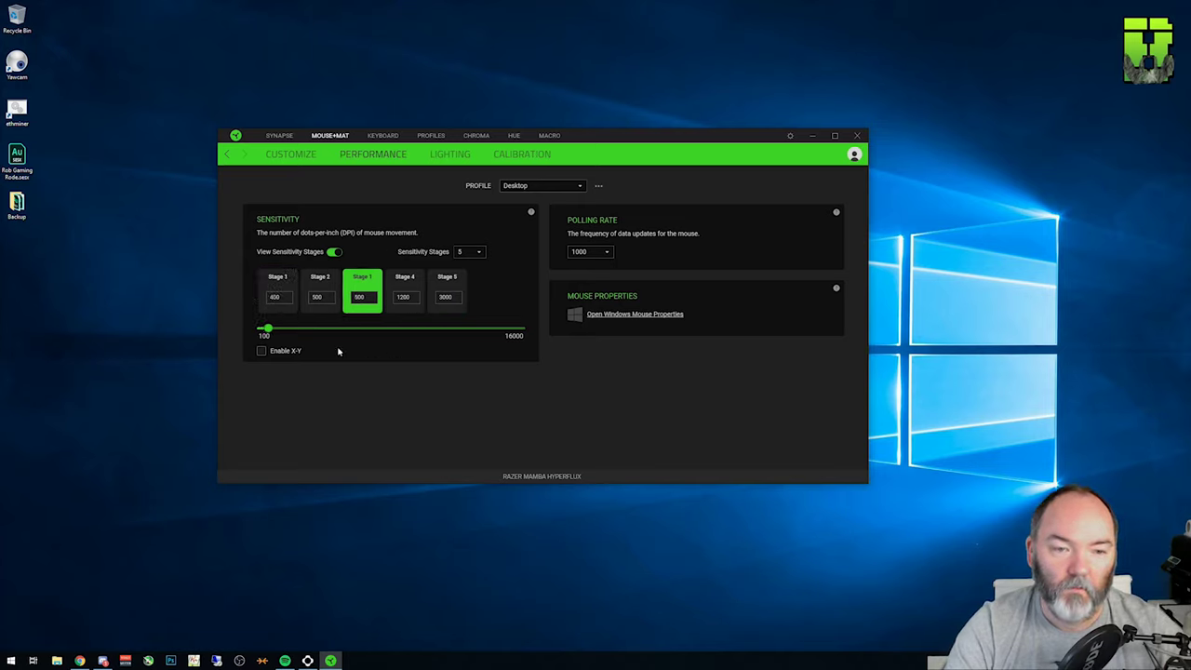
pyautogui.click(422, 286)
pyautogui.click(448, 279)
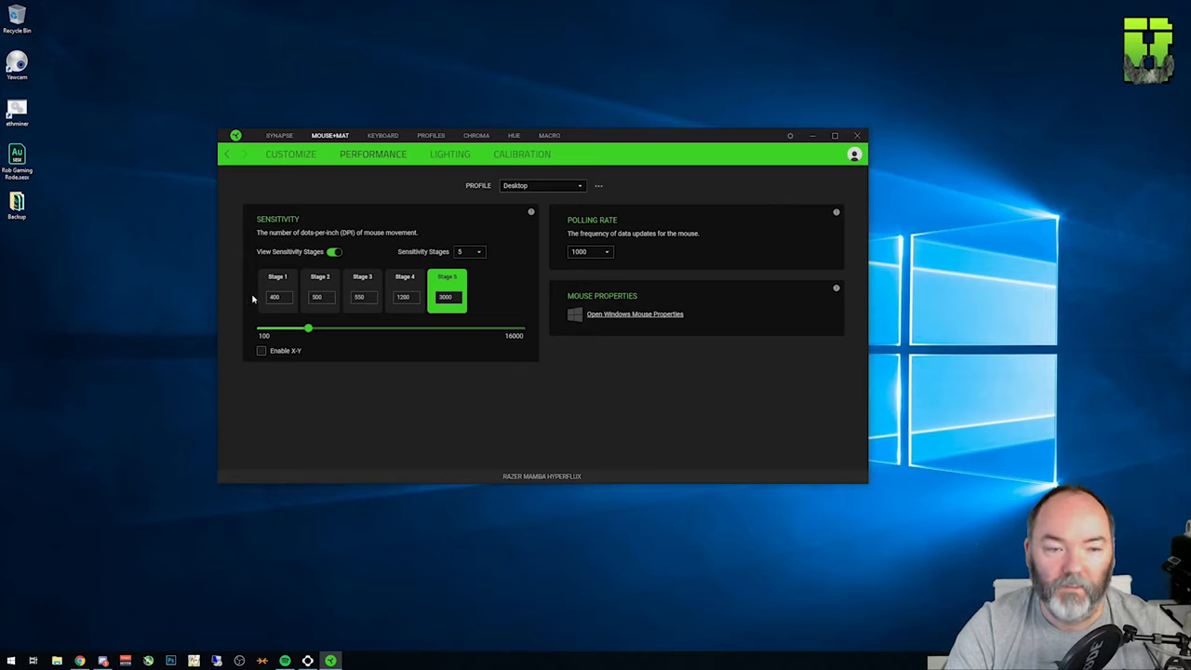
# Make Stage 1 active again and reduce the sensitivity stages to 2.
pyautogui.click(284, 281)
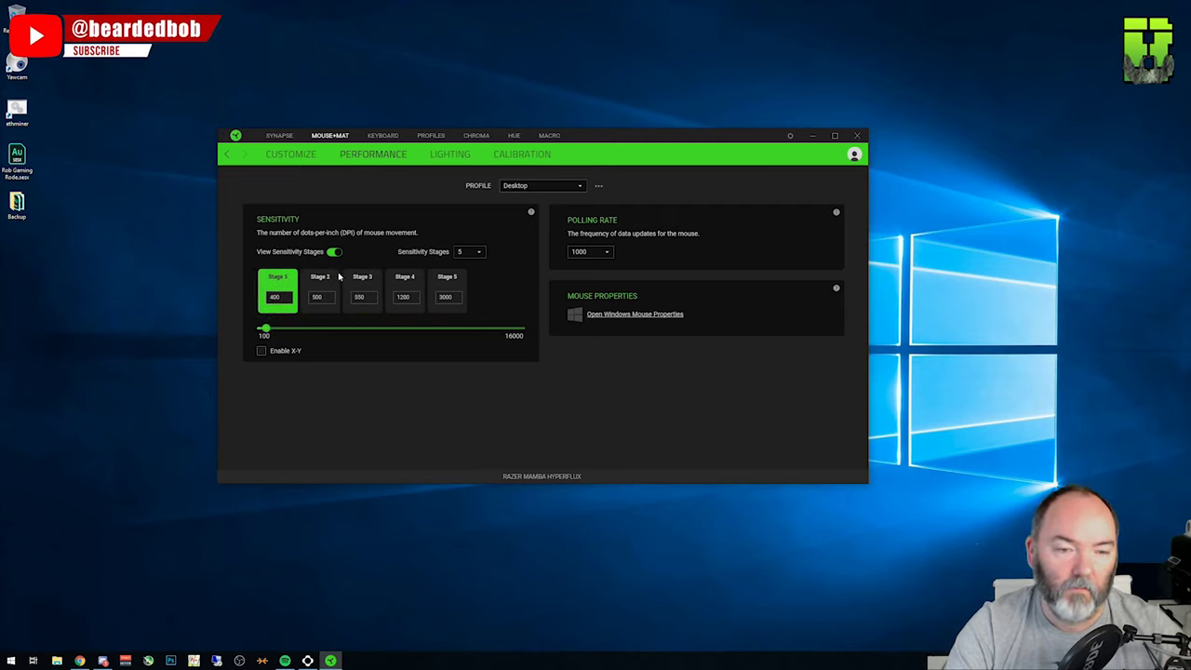
pyautogui.click(470, 251)
pyautogui.click(473, 271)
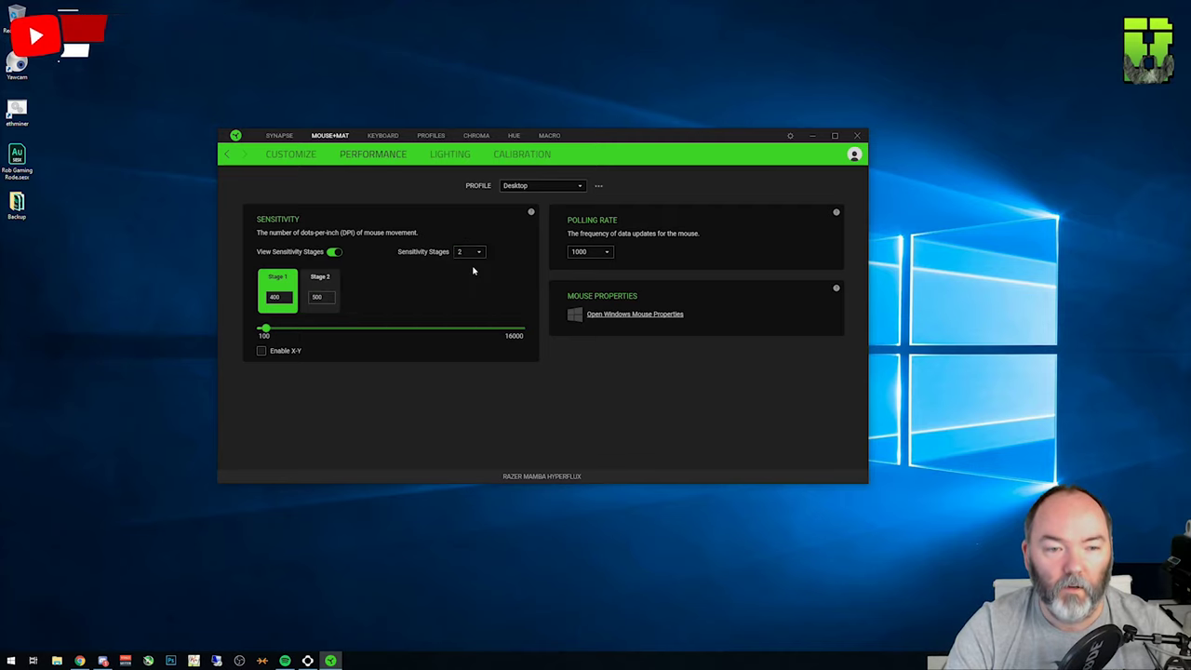